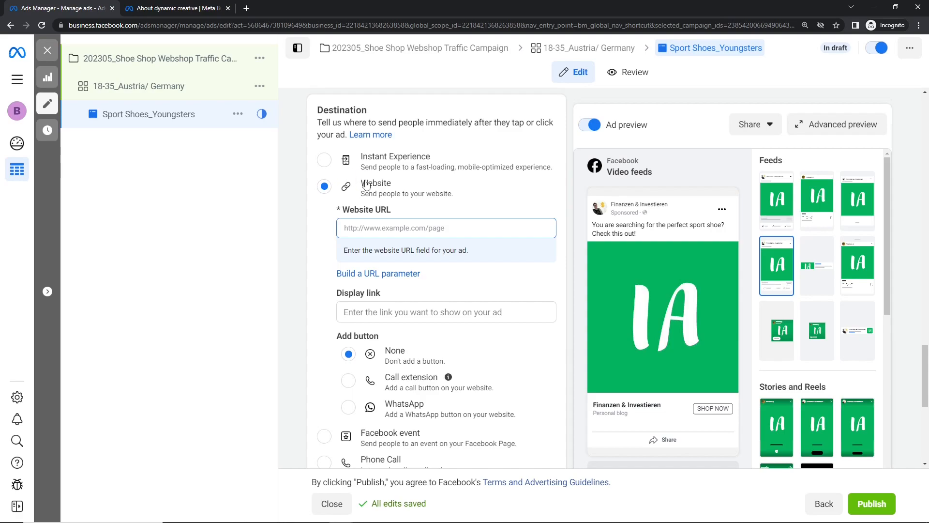
Step: Place the cursor in the empty Website URL field of the Destination section
{"action": "left_click", "coordinate": [408, 233]}
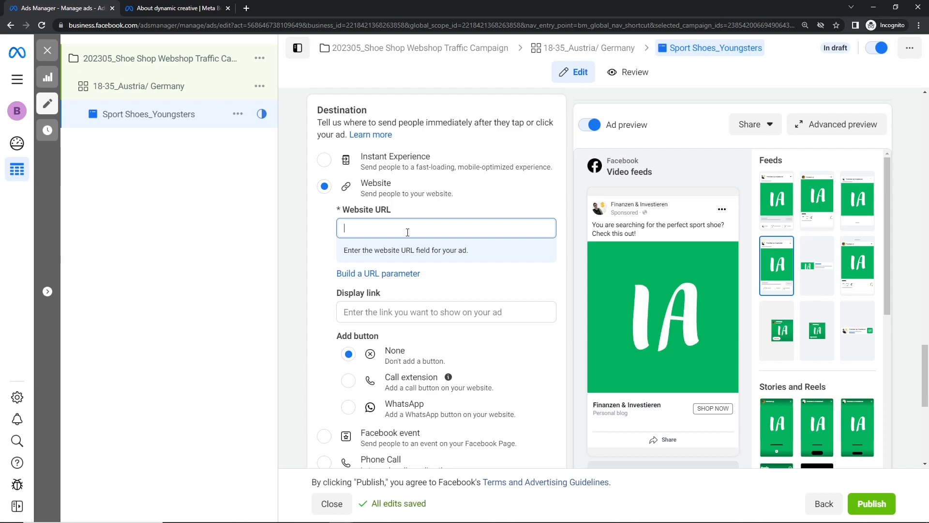
{"action": "type", "text": "www.shoe-shop.at/shop"}
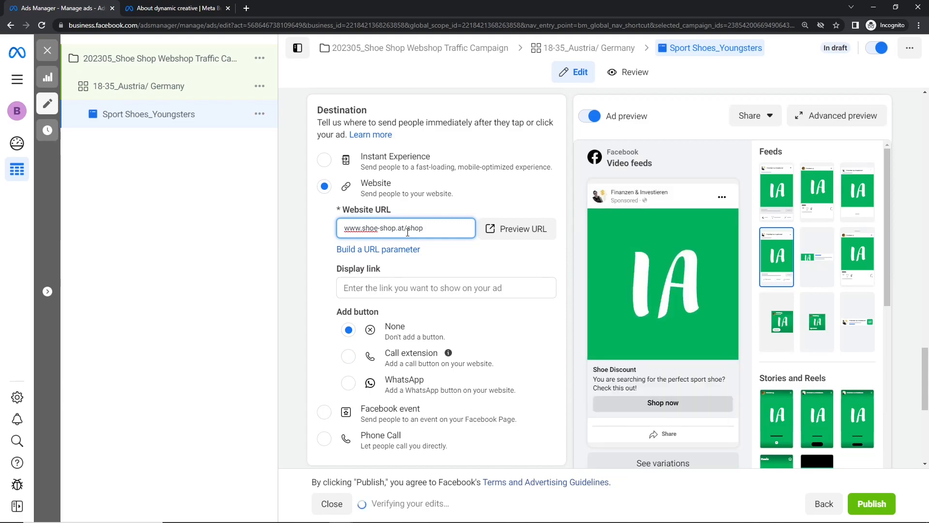
{"action": "left_click_drag", "start_coordinate": [426, 230], "coordinate": [342, 233]}
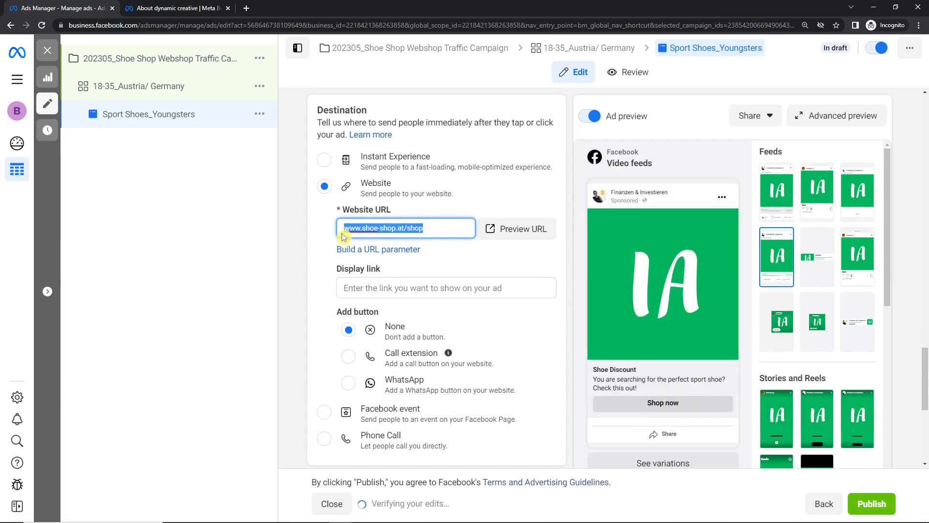
{"action": "left_click", "coordinate": [400, 231]}
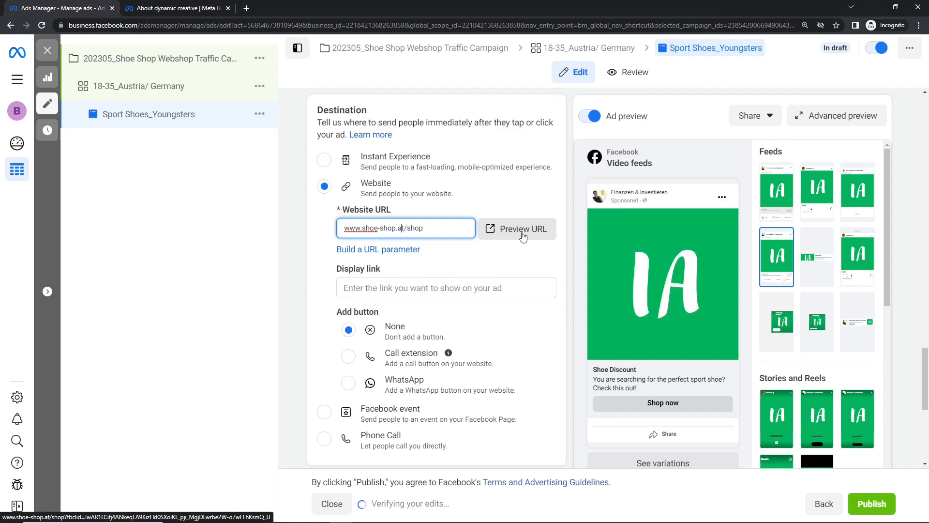
{"action": "left_click_drag", "start_coordinate": [446, 237], "coordinate": [346, 229]}
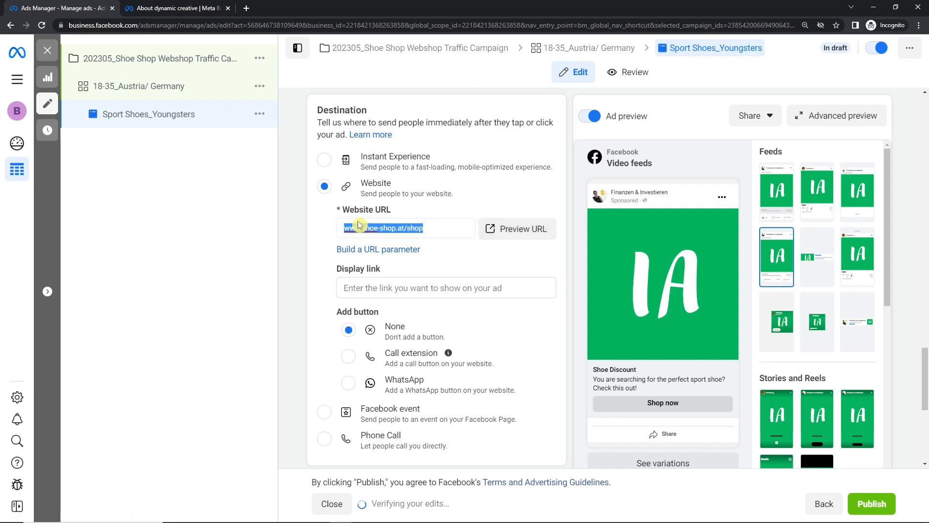
{"action": "left_click", "coordinate": [490, 246]}
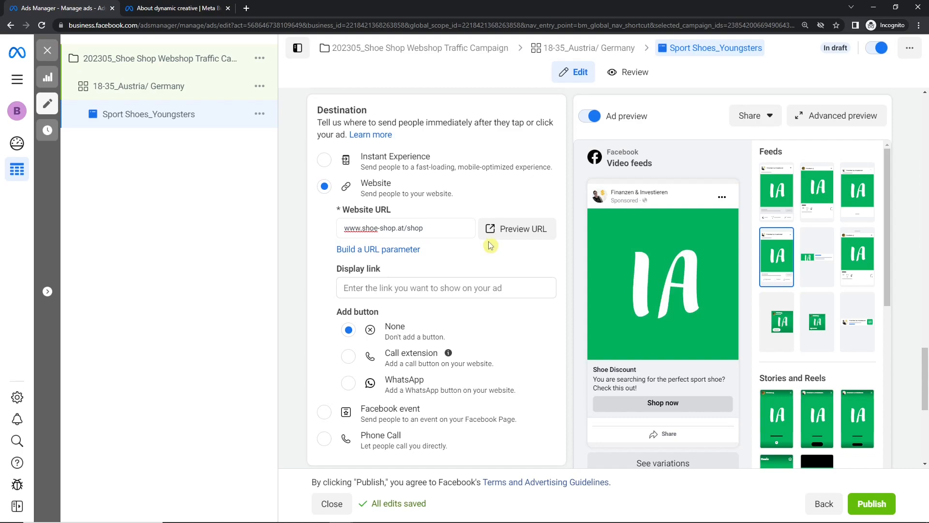
{"action": "double_click", "coordinate": [413, 227]}
{"action": "key", "text": "BackSpace"}
{"action": "key", "text": "BackSpace"}
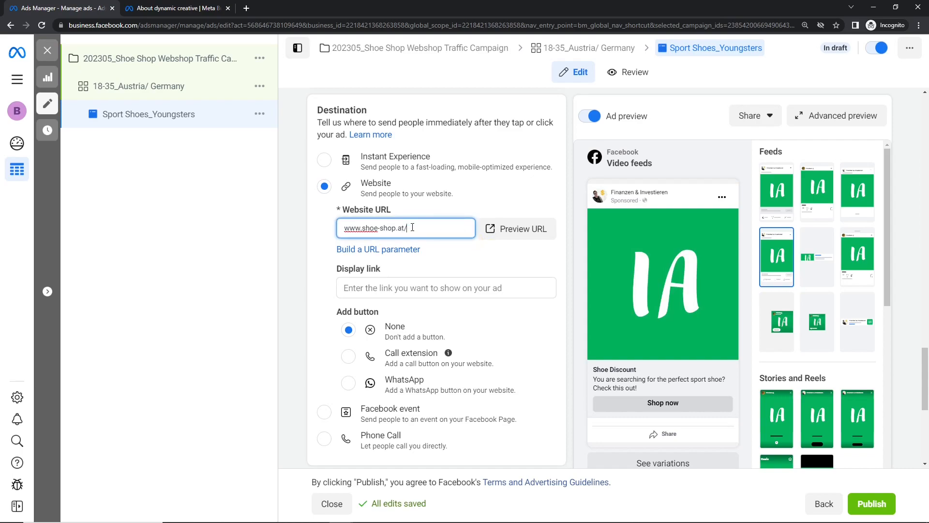
{"action": "type", "text": "/contact"}
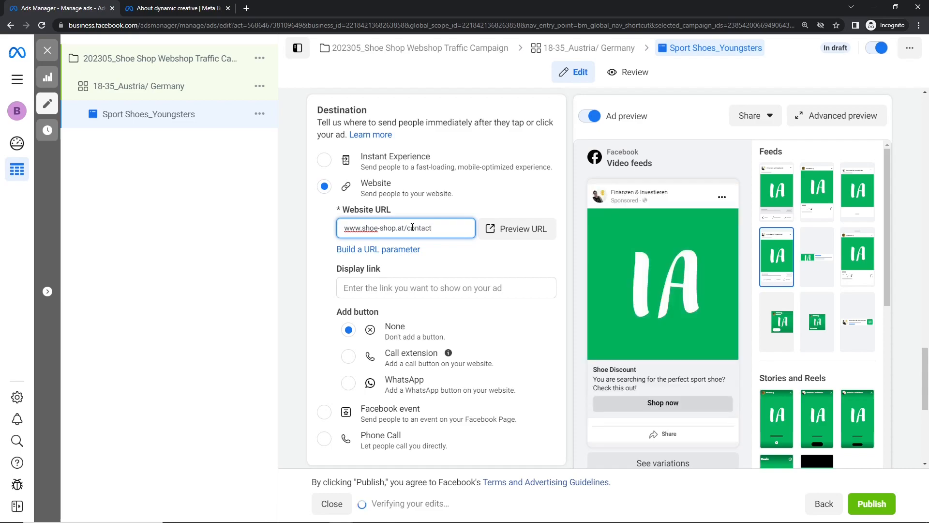
{"action": "key", "text": "BackSpace"}
{"action": "key", "text": "BackSpace"}
{"action": "key", "text": "BackSpace"}
{"action": "key", "text": "BackSpace"}
{"action": "key", "text": "BackSpace"}
{"action": "key", "text": "BackSpace"}
{"action": "key", "text": "BackSpace"}
{"action": "type", "text": "shop"}
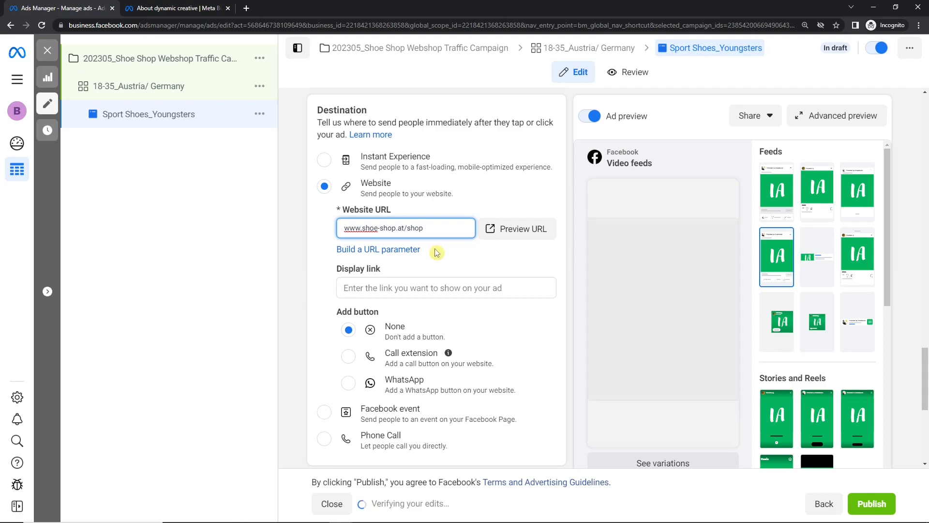
{"action": "left_click_drag", "start_coordinate": [926, 359], "coordinate": [926, 300]}
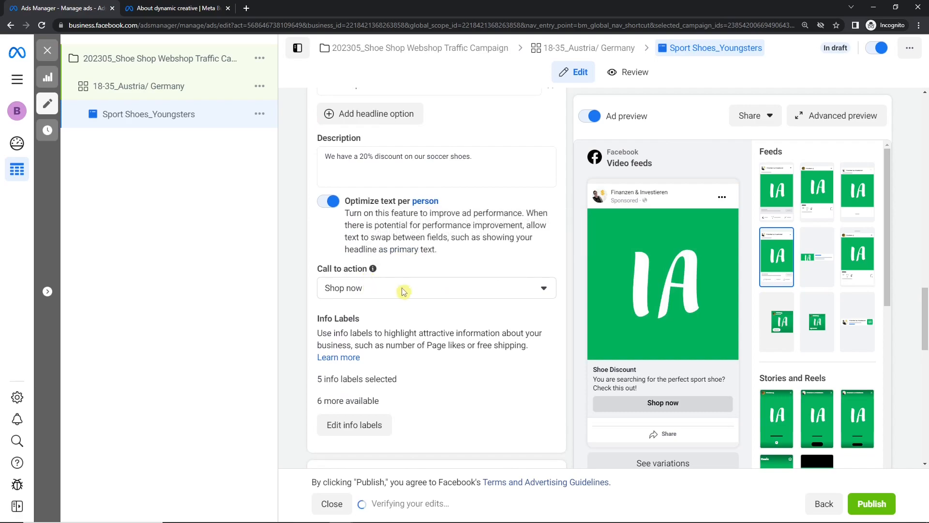
{"action": "left_click", "coordinate": [441, 295]}
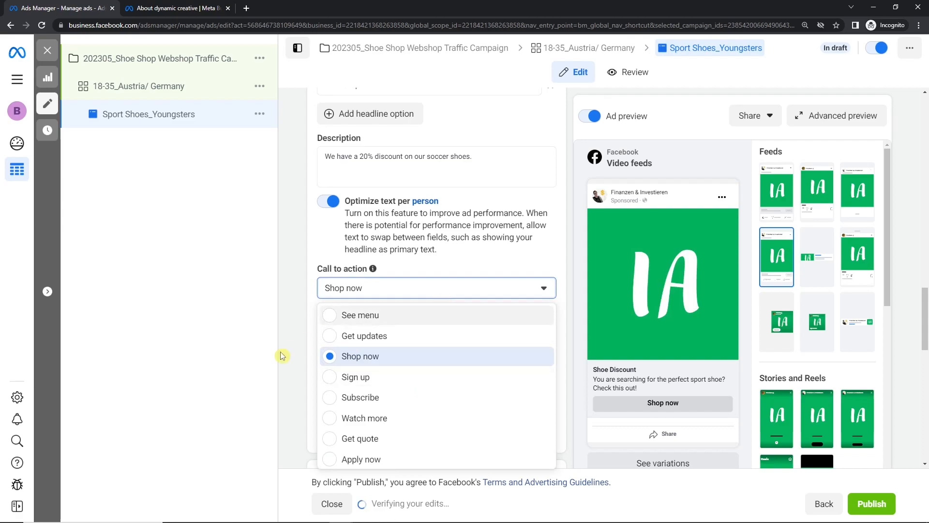
{"action": "left_click", "coordinate": [277, 332]}
{"action": "left_click_drag", "start_coordinate": [926, 312], "coordinate": [926, 387]}
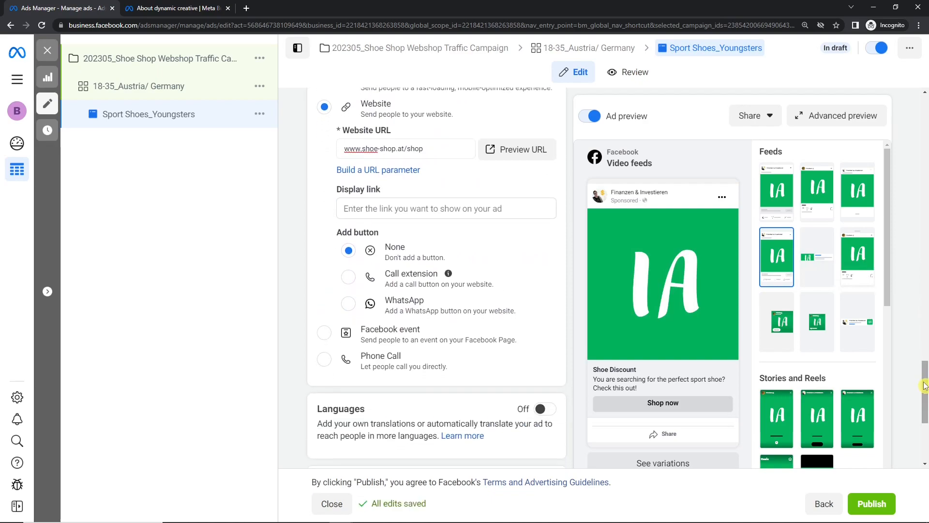
Step: Switch the ad preview to the Facebook Feeds placement and zoom in to inspect it
{"action": "left_click", "coordinate": [485, 205]}
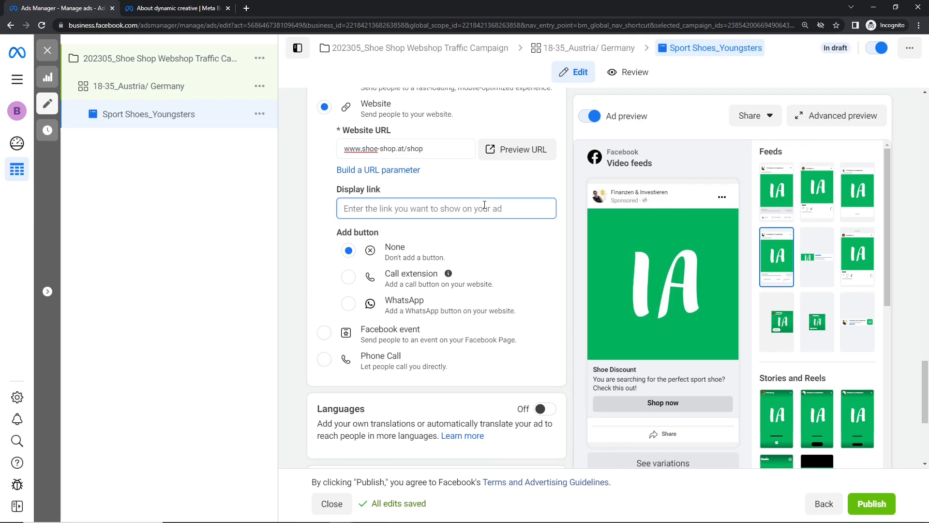
{"action": "left_click", "coordinate": [777, 196]}
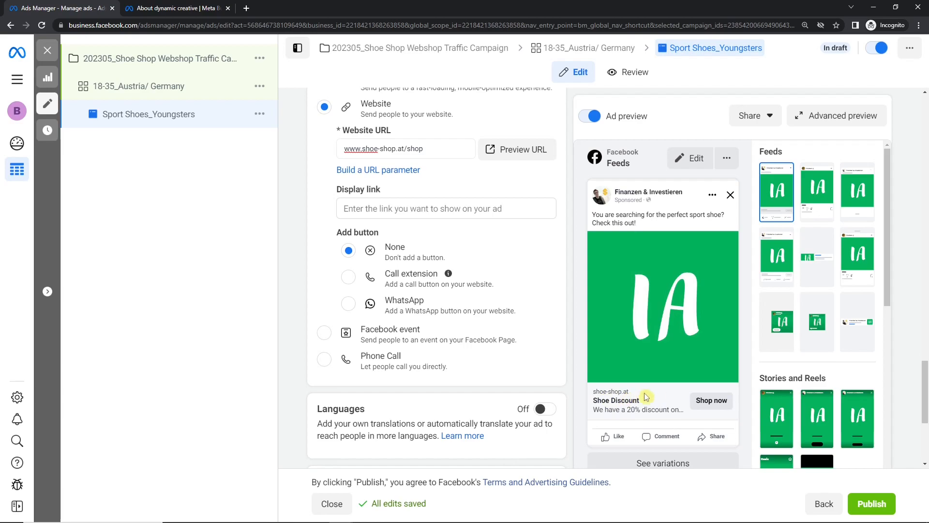
{"action": "key", "text": "ctrl+plus"}
{"action": "key", "text": "ctrl+plus"}
{"action": "scroll", "coordinate": [701, 372], "scroll_direction": "up", "scroll_amount": 6}
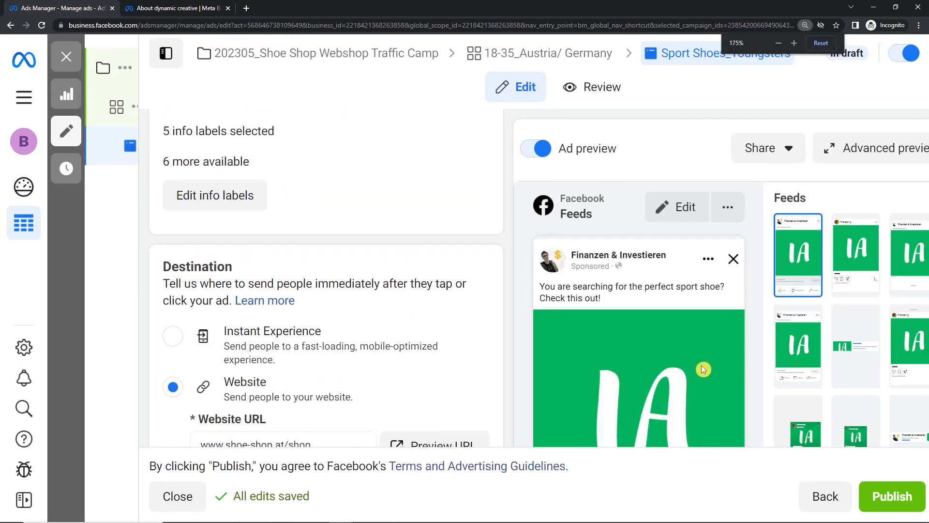
{"action": "scroll", "coordinate": [591, 339], "scroll_direction": "down", "scroll_amount": 4}
{"action": "scroll", "coordinate": [598, 338], "scroll_direction": "up", "scroll_amount": 1}
{"action": "middle_click", "coordinate": [522, 331]}
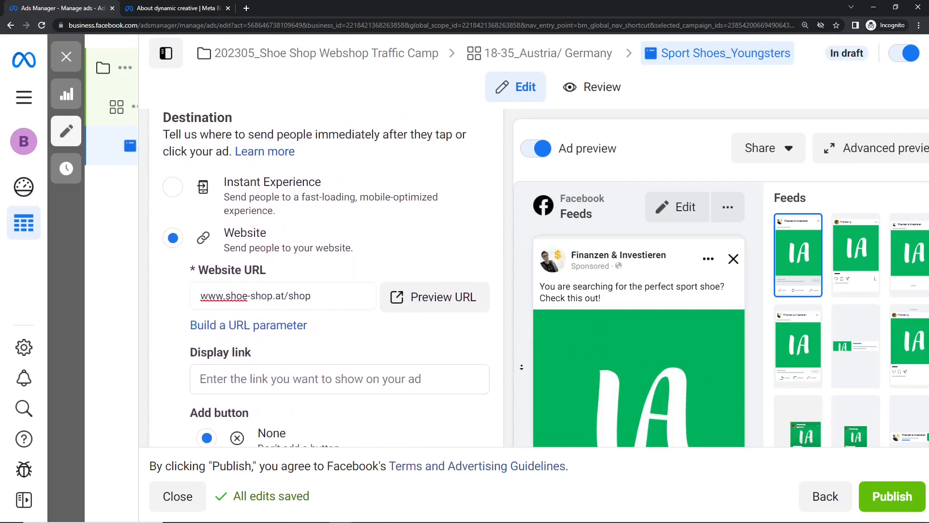
{"action": "scroll", "coordinate": [522, 332], "scroll_direction": "down", "scroll_amount": 10}
{"action": "scroll", "coordinate": [519, 423], "scroll_direction": "down", "scroll_amount": 4}
{"action": "middle_click", "coordinate": [516, 343]}
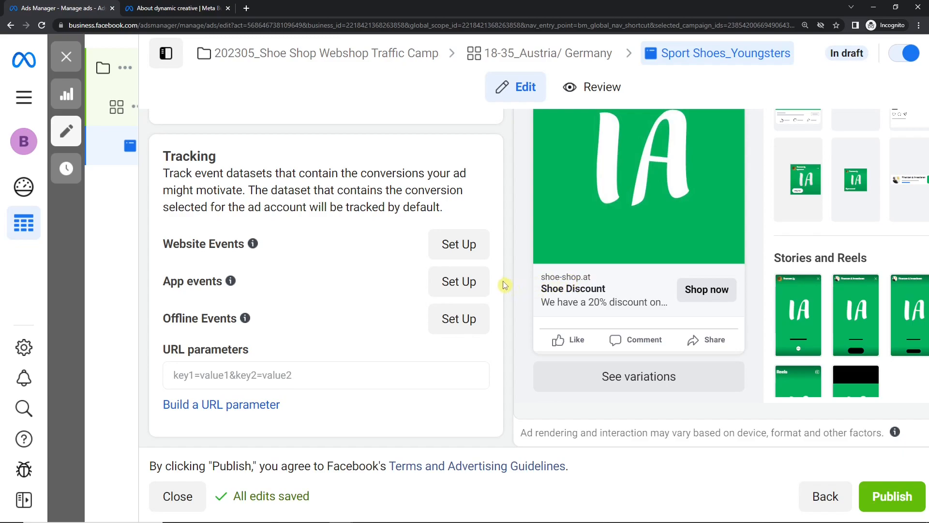
Step: Return the page to normal zoom and scroll back to the top
{"action": "key", "text": "ctrl+minus"}
{"action": "scroll", "coordinate": [502, 281], "scroll_direction": "up", "scroll_amount": 2}
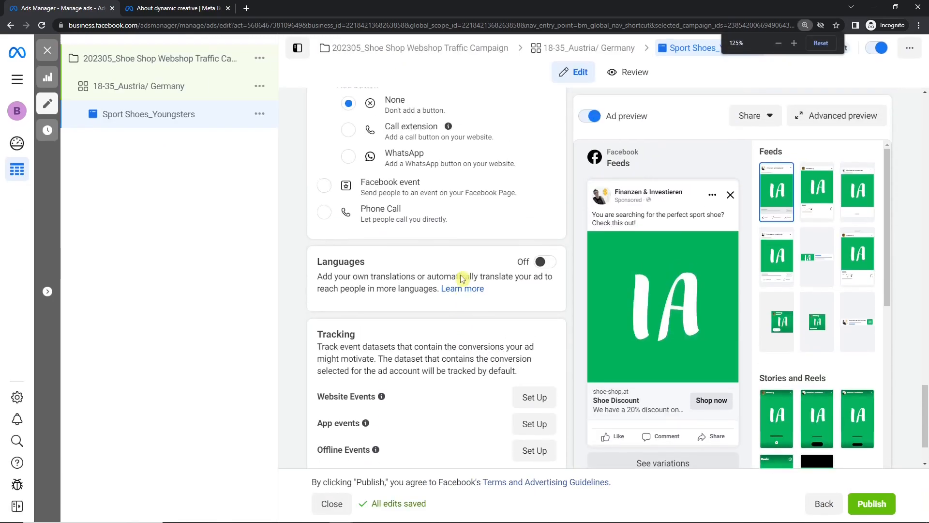
{"action": "scroll", "coordinate": [926, 391], "scroll_direction": "up", "scroll_amount": 3}
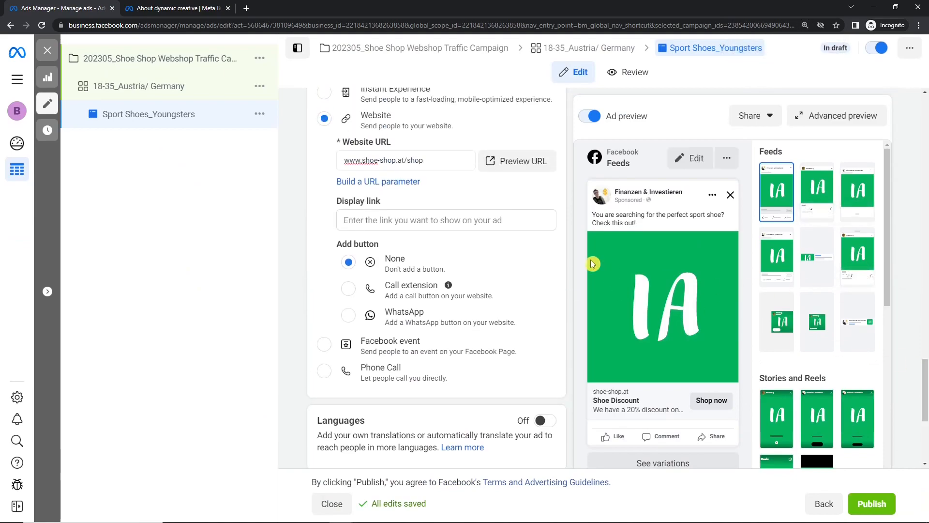
Step: Try display link entries shoe-shop.at/shop, blog and 'shoe shop at', then clear the field
{"action": "left_click", "coordinate": [496, 221]}
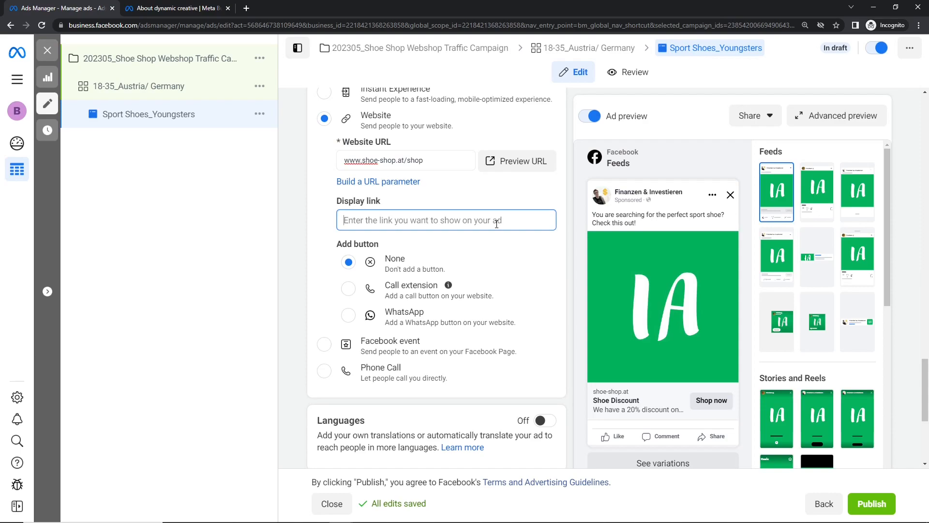
{"action": "type", "text": "shoe"}
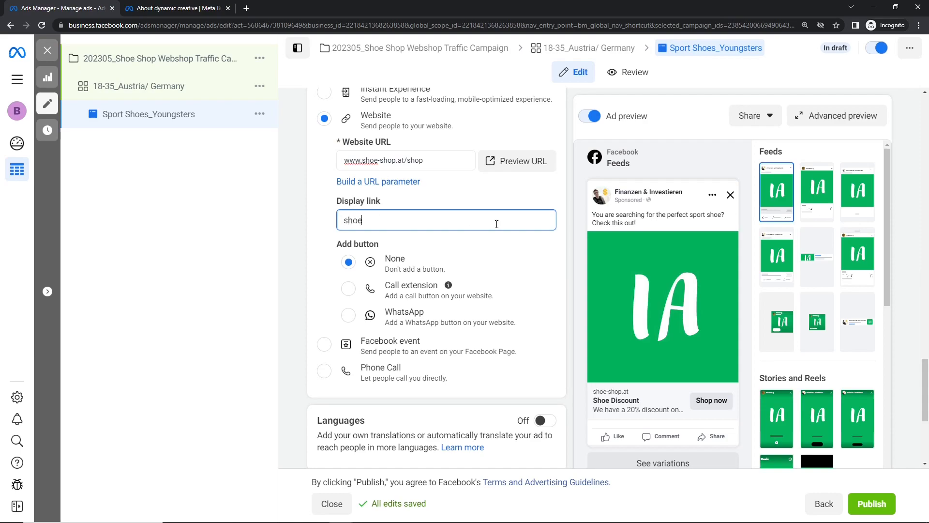
{"action": "type", "text": "-shop.at/shop"}
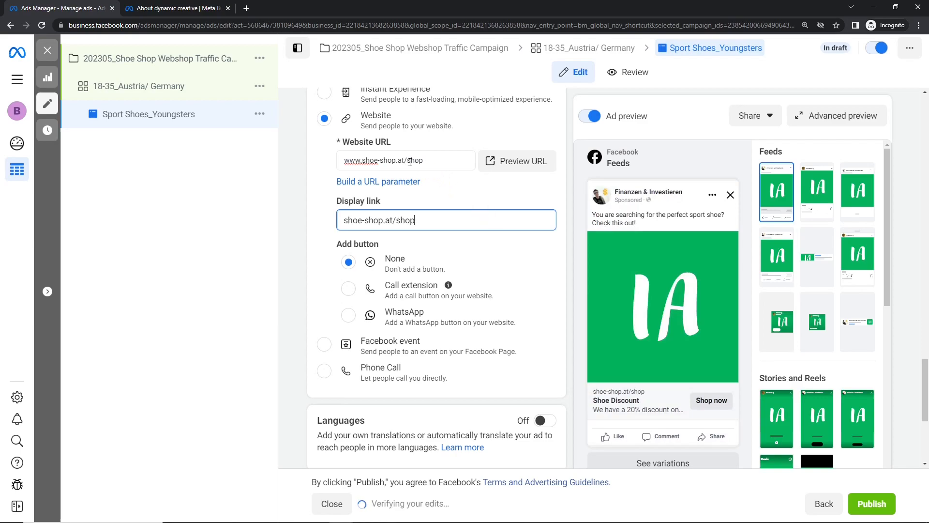
{"action": "left_click_drag", "start_coordinate": [402, 160], "coordinate": [340, 162]}
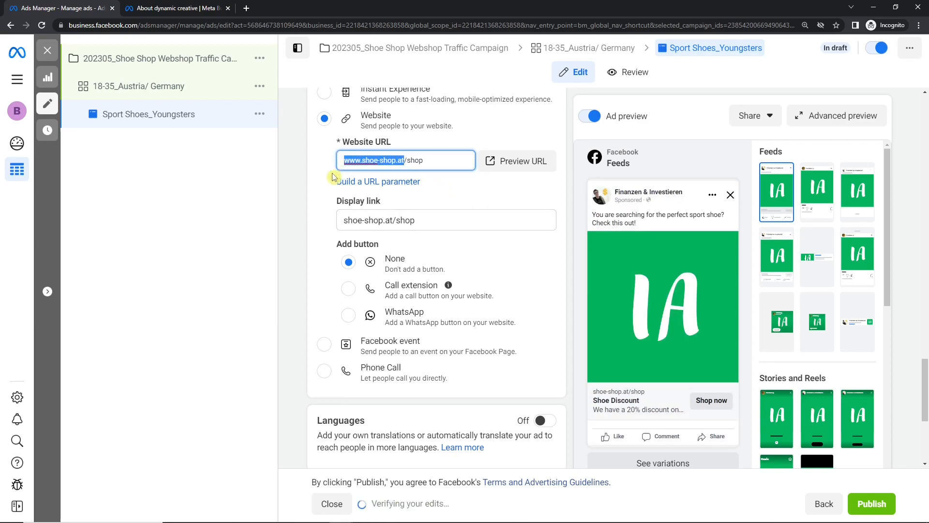
{"action": "left_click", "coordinate": [319, 216]}
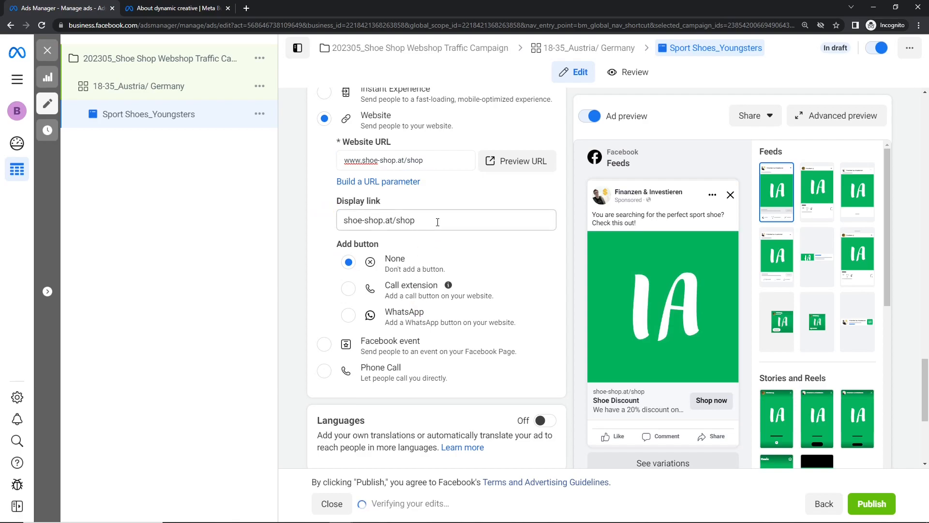
{"action": "double_click", "coordinate": [410, 223]}
{"action": "type", "text": "blog"}
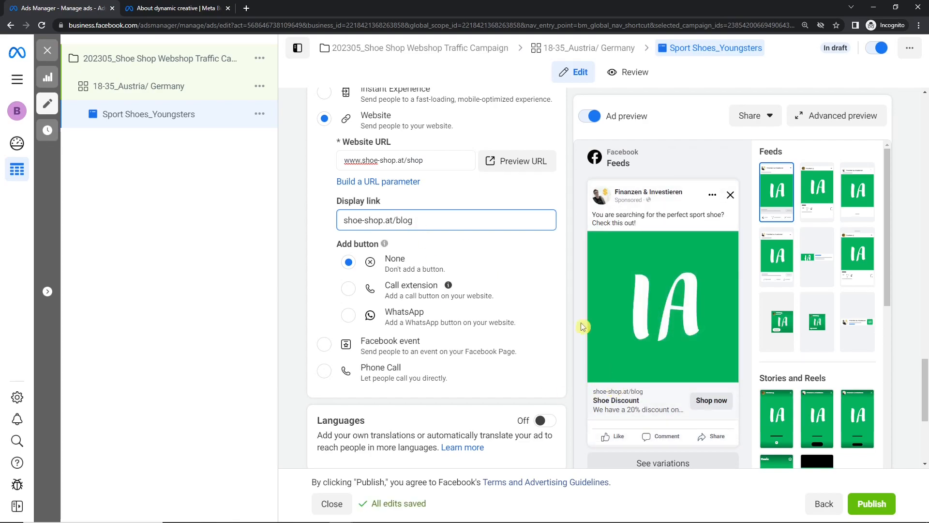
{"action": "left_click_drag", "start_coordinate": [416, 220], "coordinate": [345, 223]}
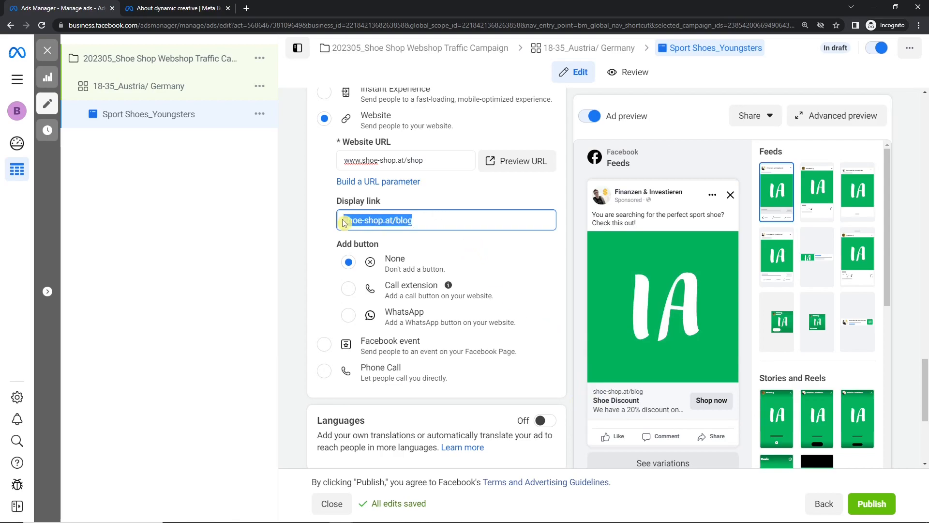
{"action": "type", "text": "shoe shop "}
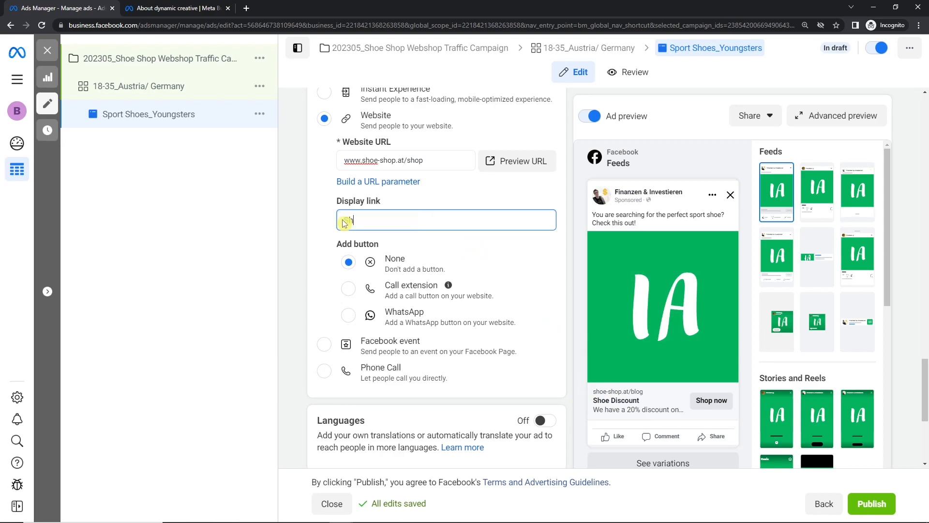
{"action": "type", "text": "at"}
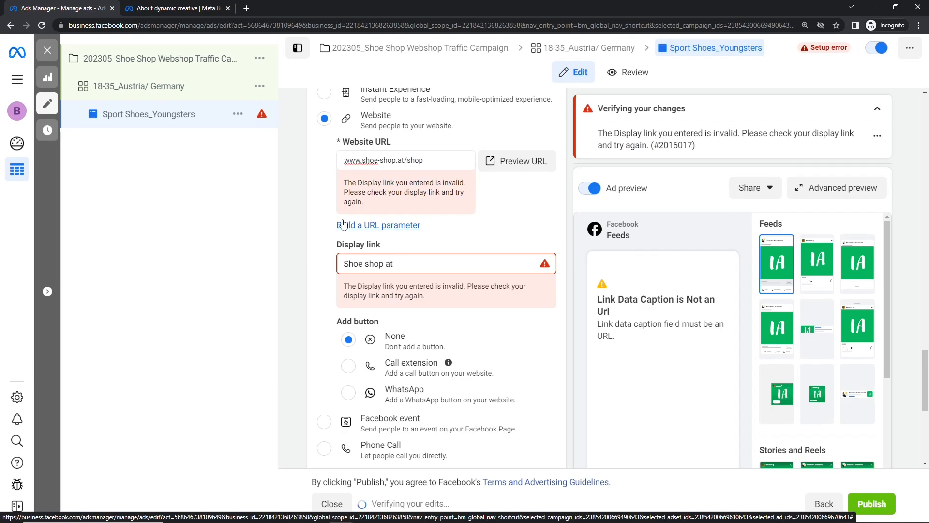
{"action": "key", "text": "ctrl+a"}
{"action": "key", "text": "BackSpace"}
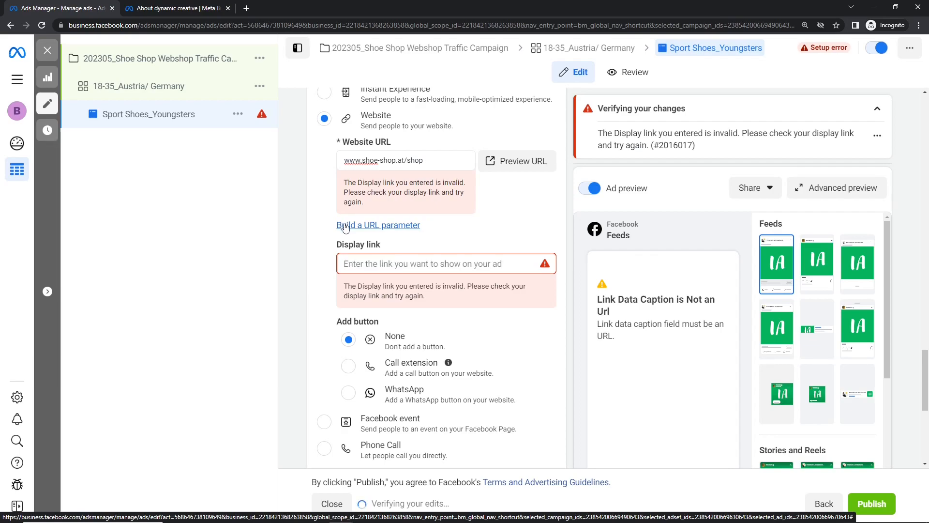
{"action": "triple_click", "coordinate": [377, 160]}
{"action": "key", "text": "ctrl+c"}
{"action": "left_click", "coordinate": [382, 220]}
{"action": "key", "text": "ctrl+v"}
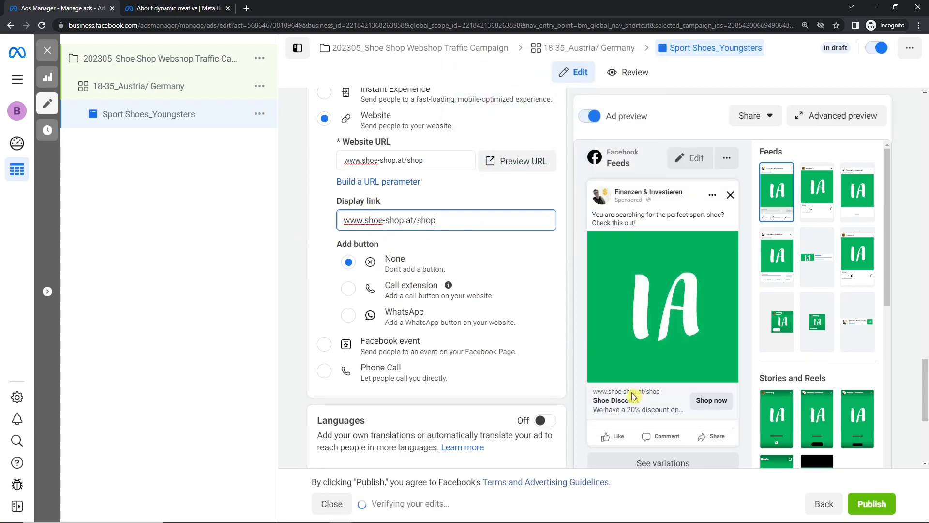
{"action": "left_click_drag", "start_coordinate": [364, 221], "coordinate": [332, 222]}
{"action": "key", "text": "BackSpace"}
{"action": "key", "text": "ctrl+a"}
{"action": "key", "text": "End"}
{"action": "key", "text": "BackSpace"}
{"action": "key", "text": "BackSpace"}
{"action": "key", "text": "BackSpace"}
{"action": "key", "text": "BackSpace"}
{"action": "key", "text": "BackSpace"}
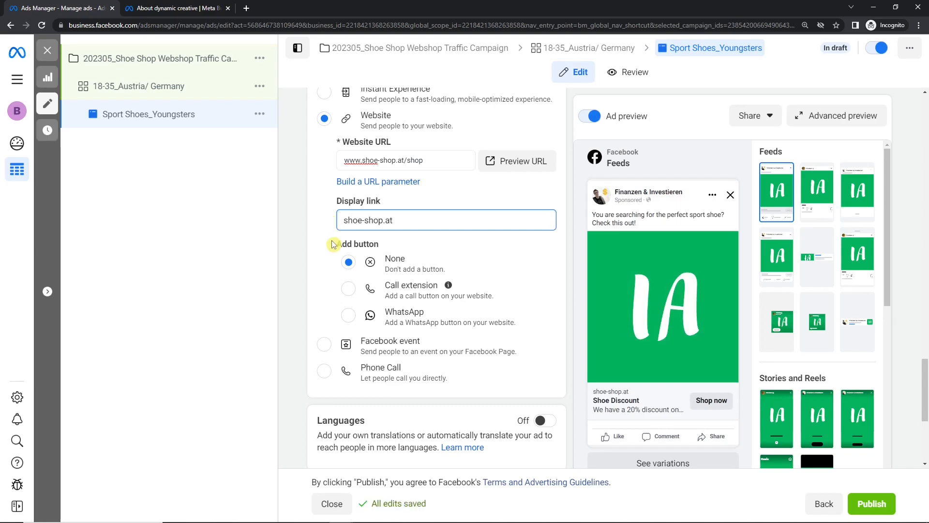
Step: Add a Call extension button and set its country code to +43 Austria
{"action": "left_click", "coordinate": [348, 289]}
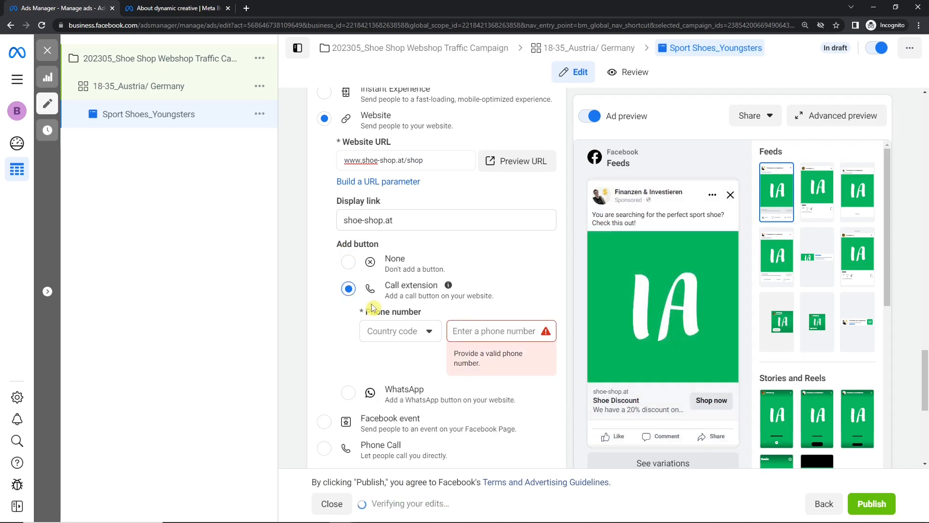
{"action": "scroll", "coordinate": [375, 310], "scroll_direction": "down", "scroll_amount": 1}
{"action": "left_click", "coordinate": [394, 283]}
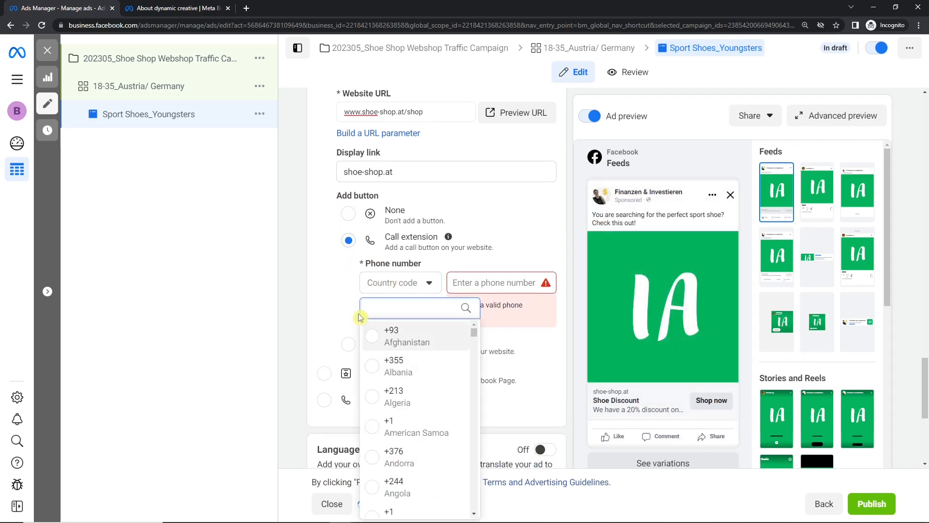
{"action": "left_click", "coordinate": [334, 295]}
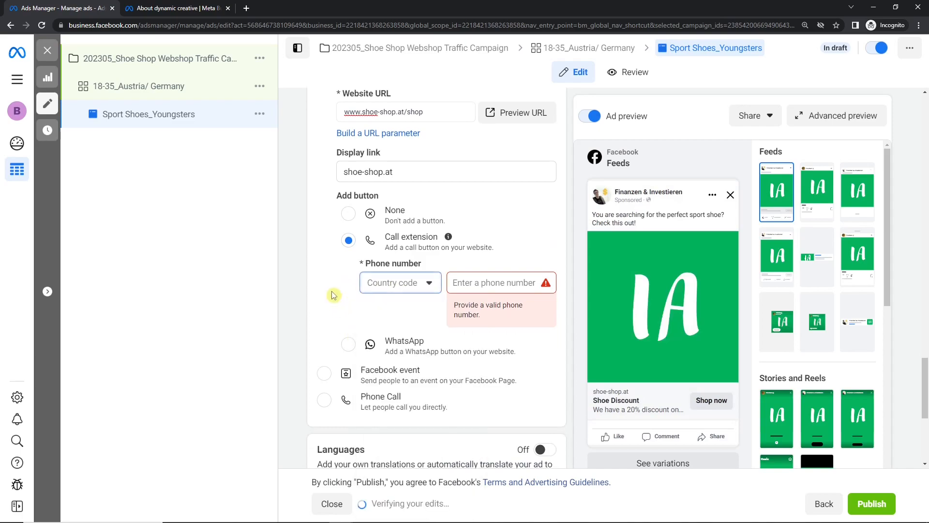
{"action": "left_click", "coordinate": [380, 286]}
{"action": "scroll", "coordinate": [416, 368], "scroll_direction": "down", "scroll_amount": 2}
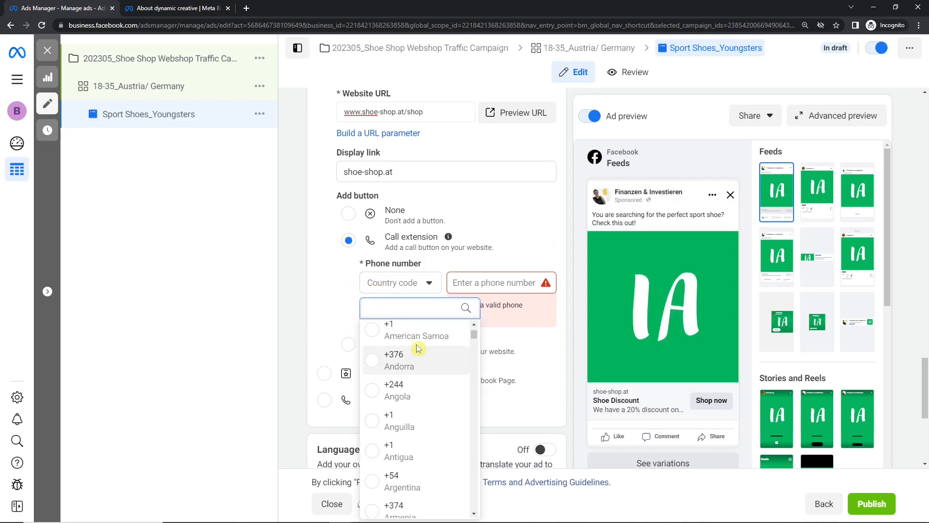
{"action": "type", "text": "aus"}
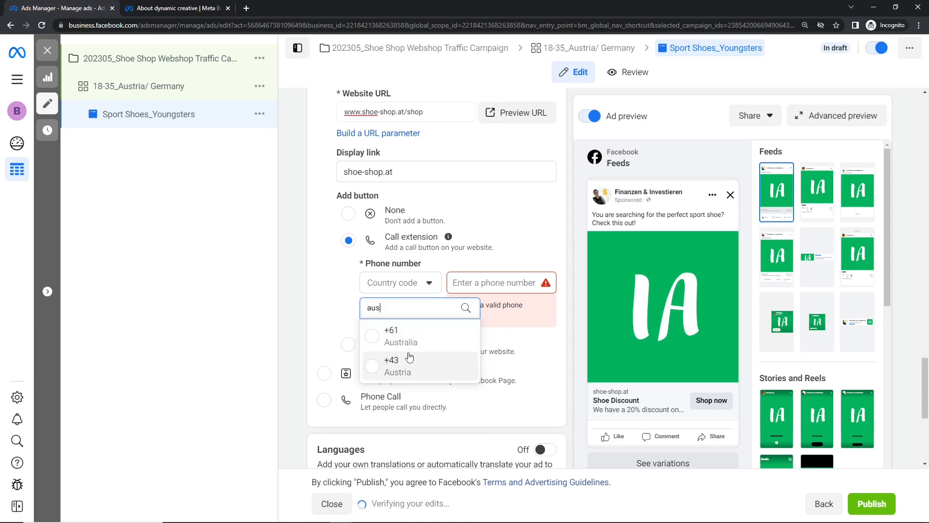
{"action": "left_click", "coordinate": [409, 361]}
Step: Enter the business phone number in the call button's number field
{"action": "left_click", "coordinate": [474, 285]}
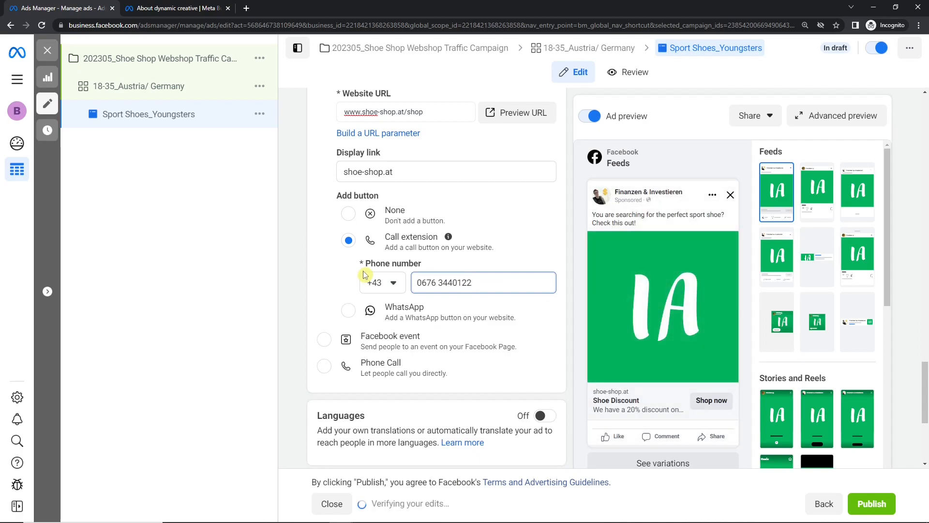
{"action": "scroll", "coordinate": [368, 276], "scroll_direction": "down", "scroll_amount": 2}
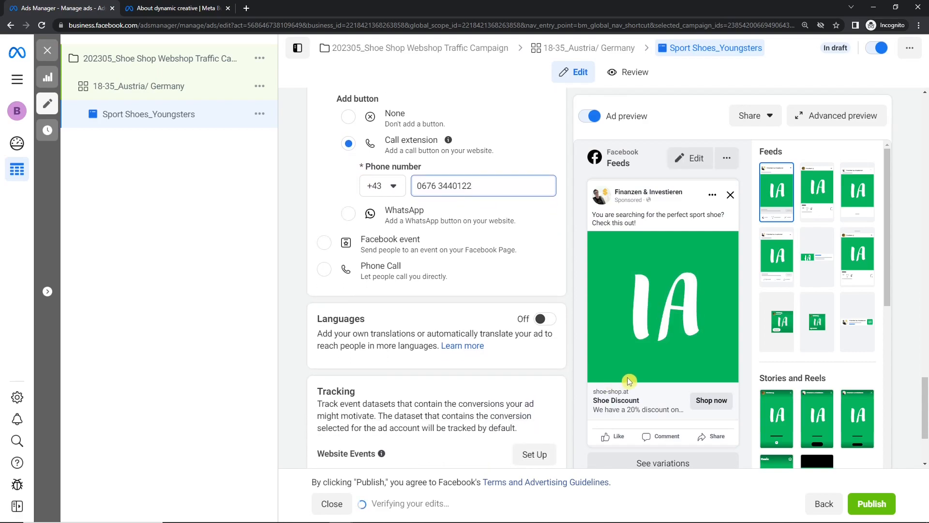
Step: Switch the destination to Facebook event, then Phone Call, then back to Website
{"action": "scroll", "coordinate": [582, 362], "scroll_direction": "up", "scroll_amount": 1}
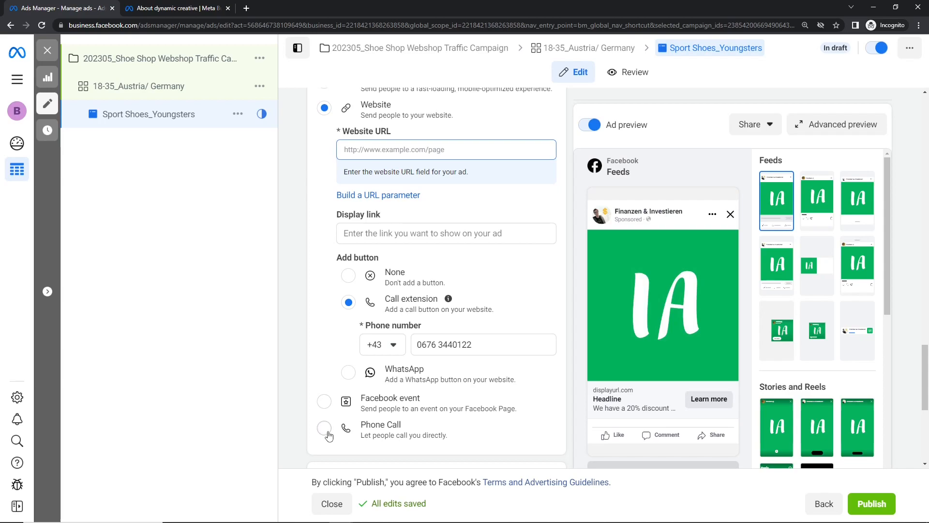
{"action": "left_click", "coordinate": [325, 403]}
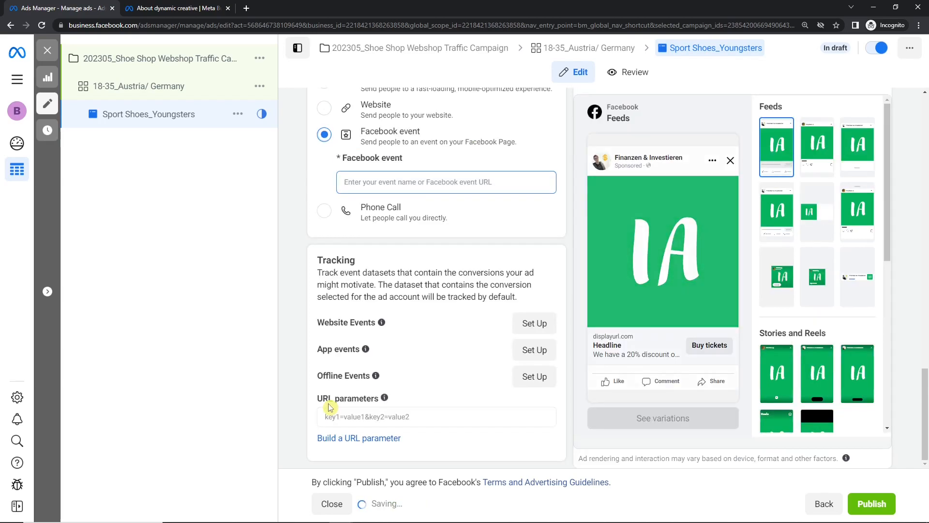
{"action": "scroll", "coordinate": [400, 239], "scroll_direction": "up", "scroll_amount": 1}
{"action": "left_click", "coordinate": [317, 262]}
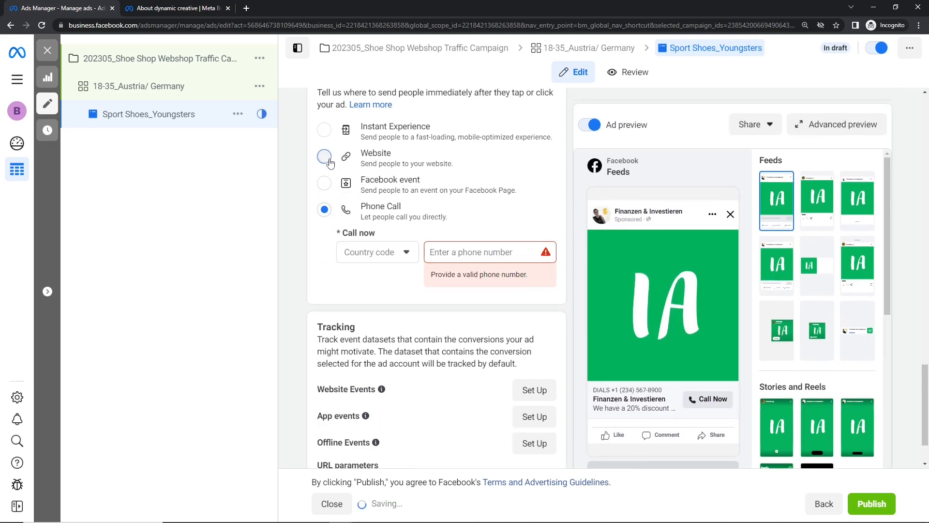
{"action": "left_click", "coordinate": [324, 156]}
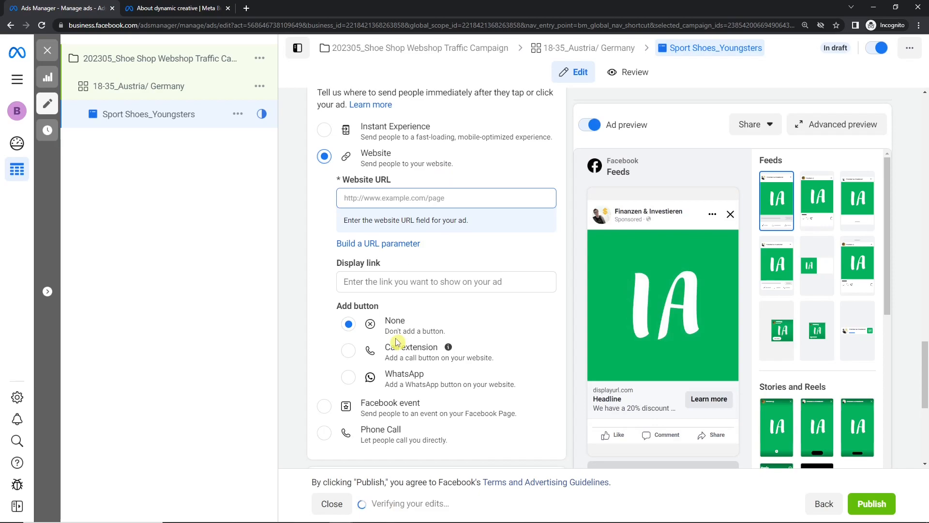
{"action": "left_click", "coordinate": [425, 196]}
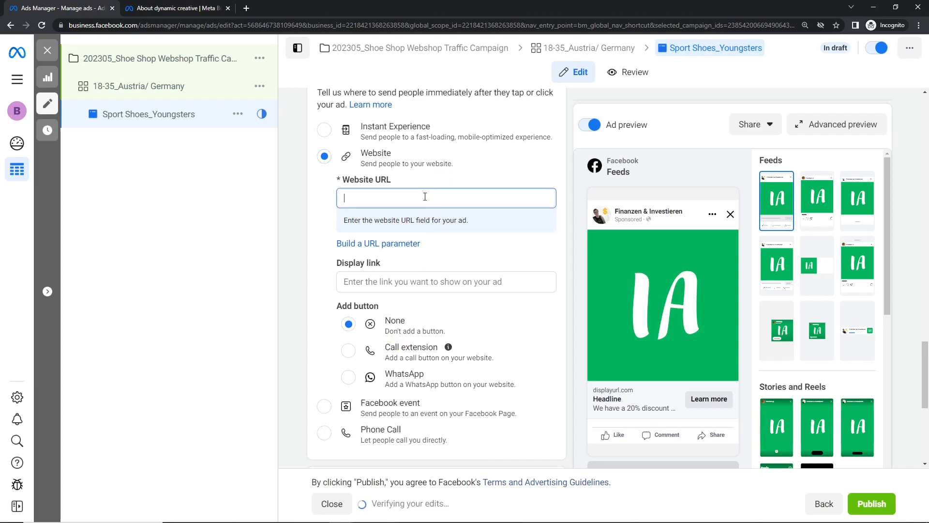
{"action": "type", "text": "www.shoe-"}
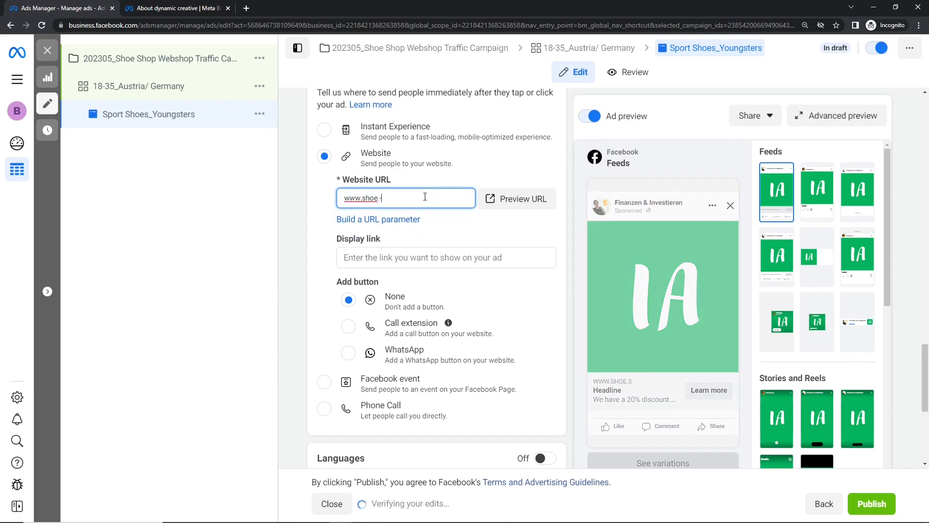
{"action": "type", "text": "shop/shop"}
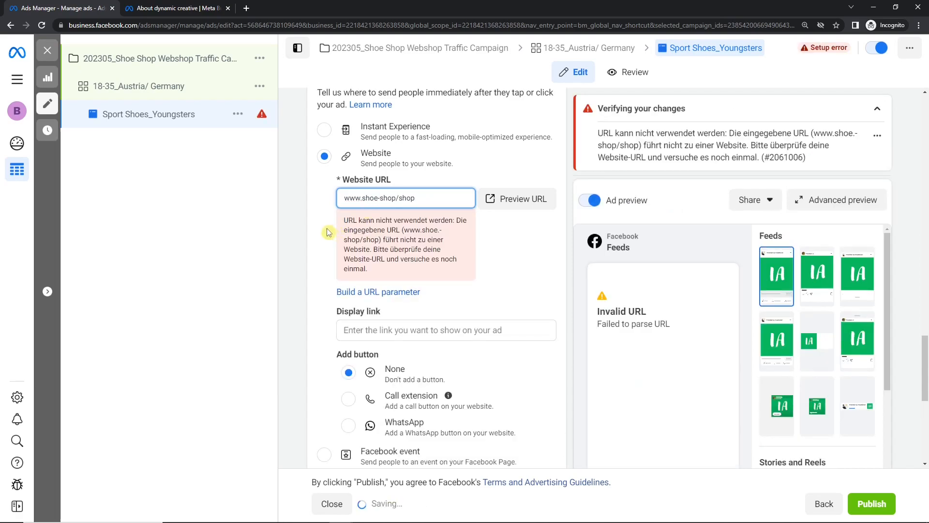
{"action": "left_click", "coordinate": [325, 235]}
{"action": "scroll", "coordinate": [432, 270], "scroll_direction": "down", "scroll_amount": 1}
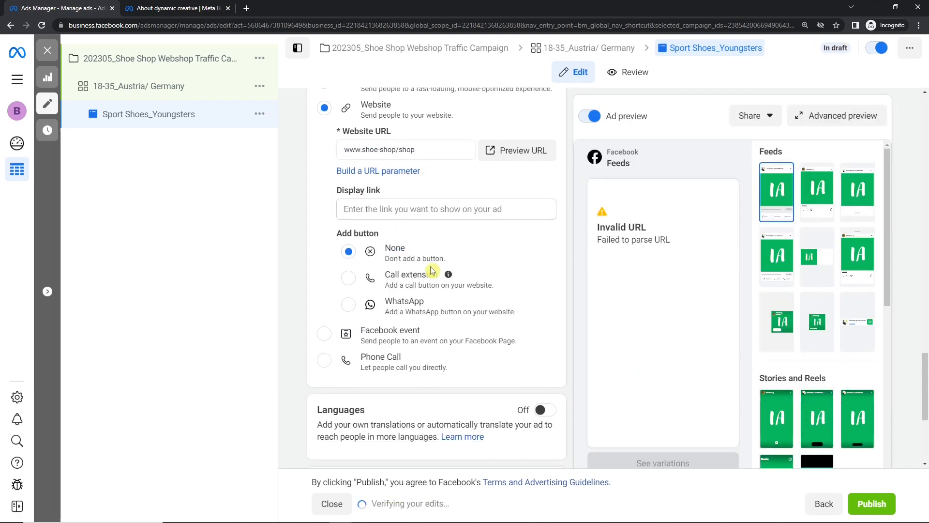
{"action": "left_click", "coordinate": [373, 210]}
{"action": "type", "text": "shpe"}
{"action": "type", "text": "-shop"}
{"action": "type", "text": "."}
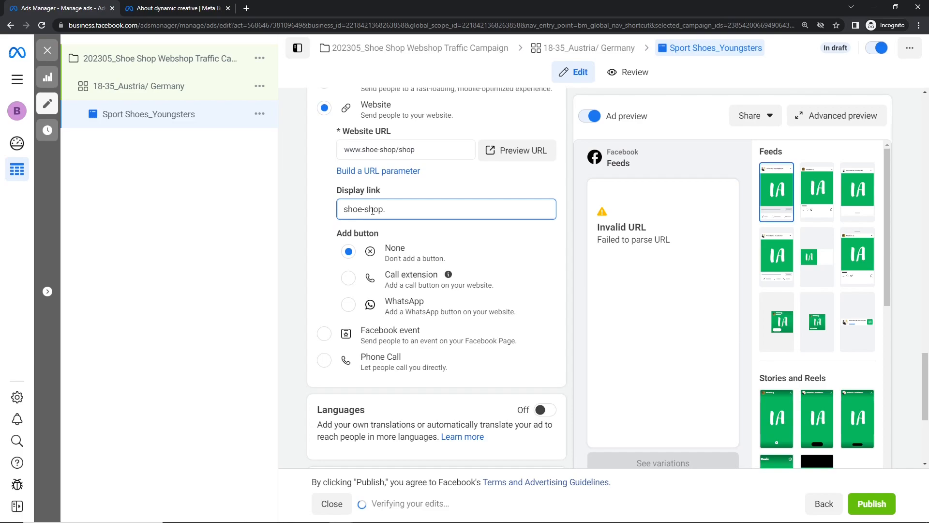
{"action": "type", "text": "tt"}
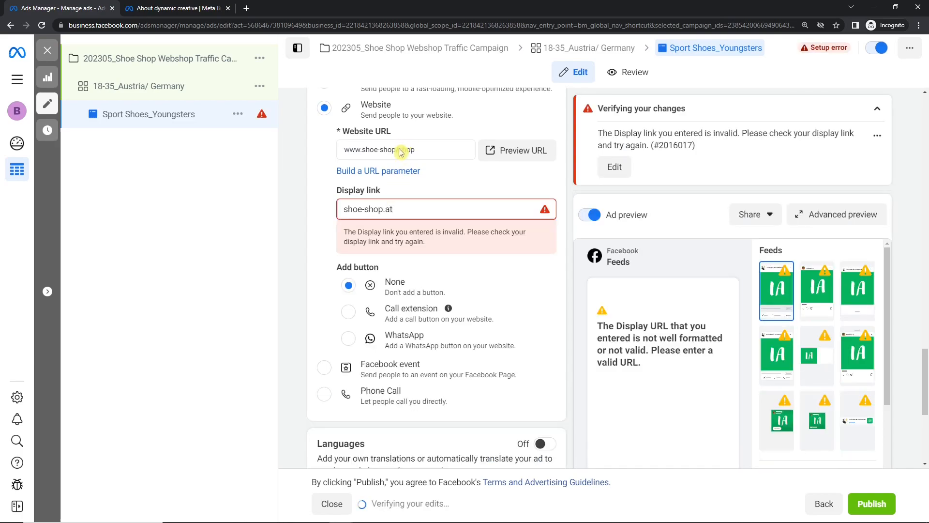
{"action": "left_click", "coordinate": [396, 149]}
{"action": "type", "text": ".at/"}
{"action": "left_click", "coordinate": [312, 175]}
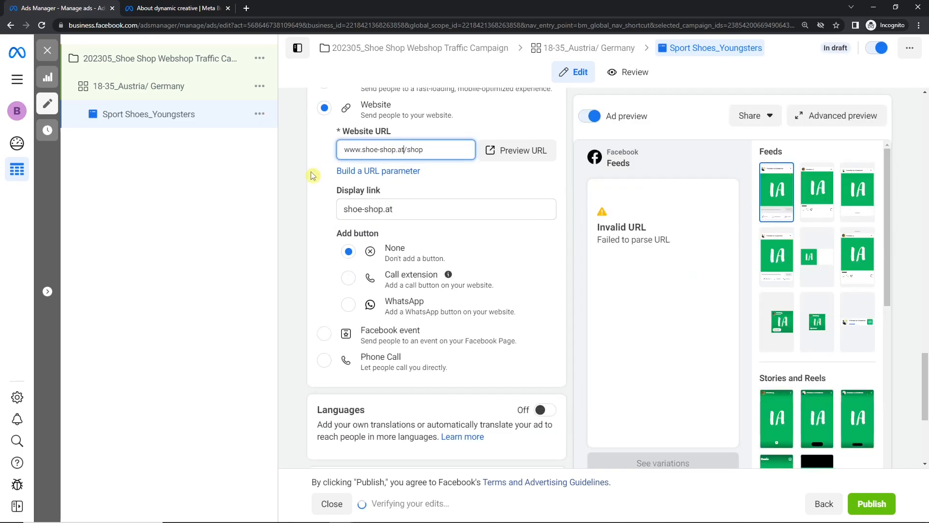
{"action": "left_click_drag", "start_coordinate": [925, 380], "coordinate": [925, 420]}
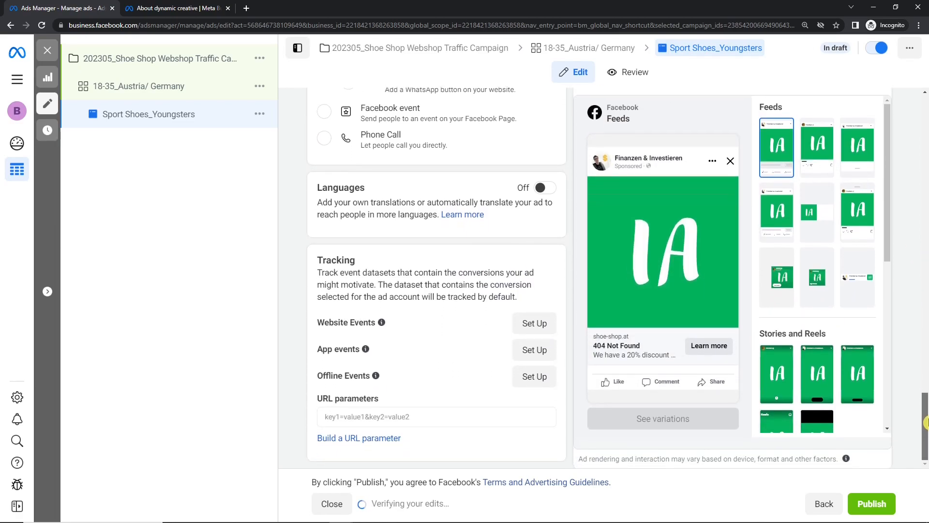